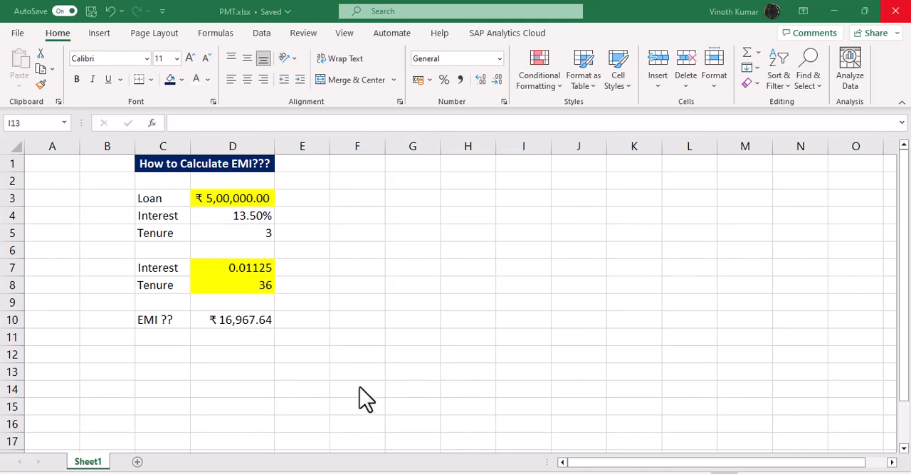
- Clear the existing EMI result from cell D10
left_click(252, 319)
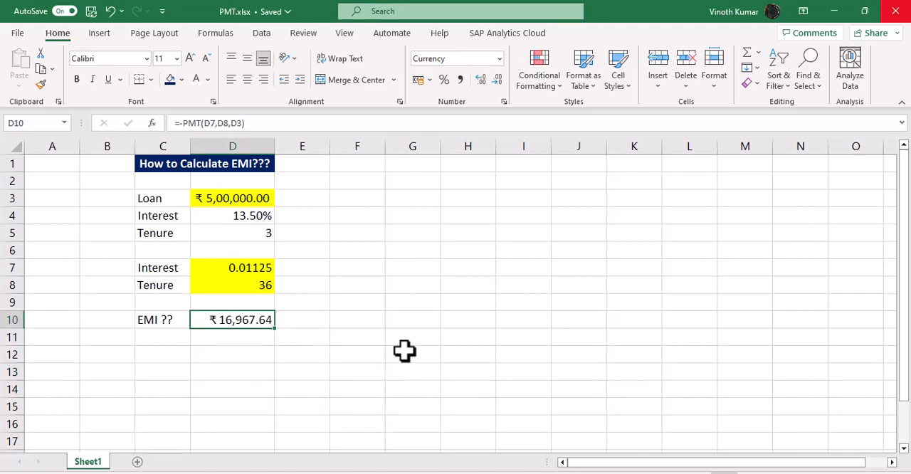
key("Delete")
type("=pmt")
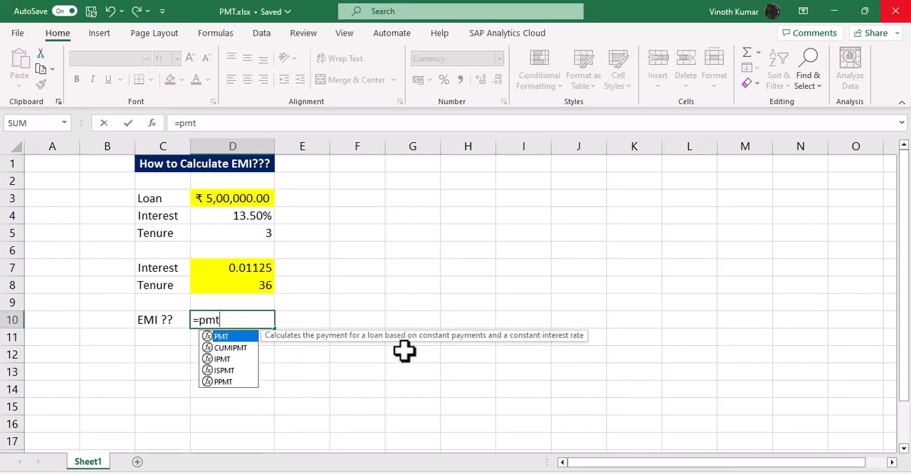
key("Tab")
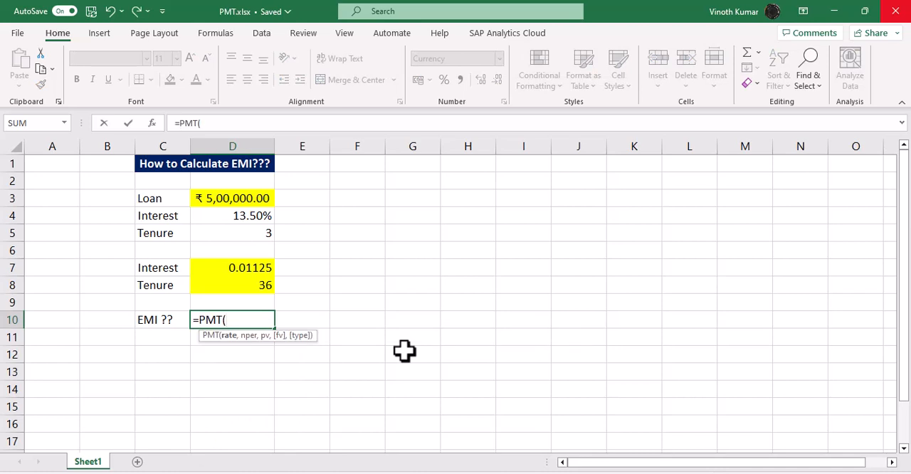
key("BackSpace")
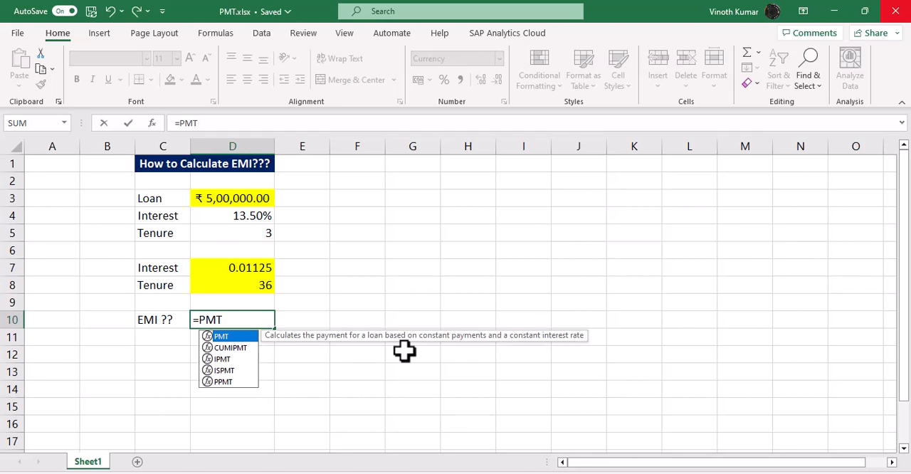
type("(")
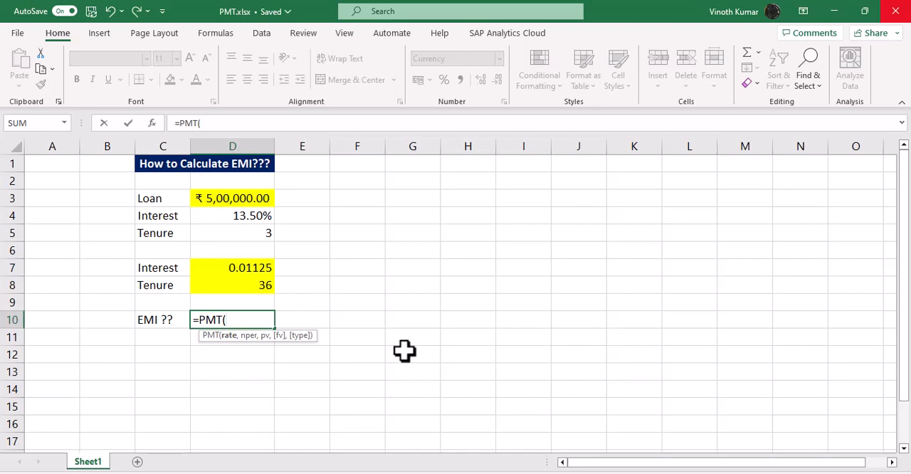
key("ctrl+a")
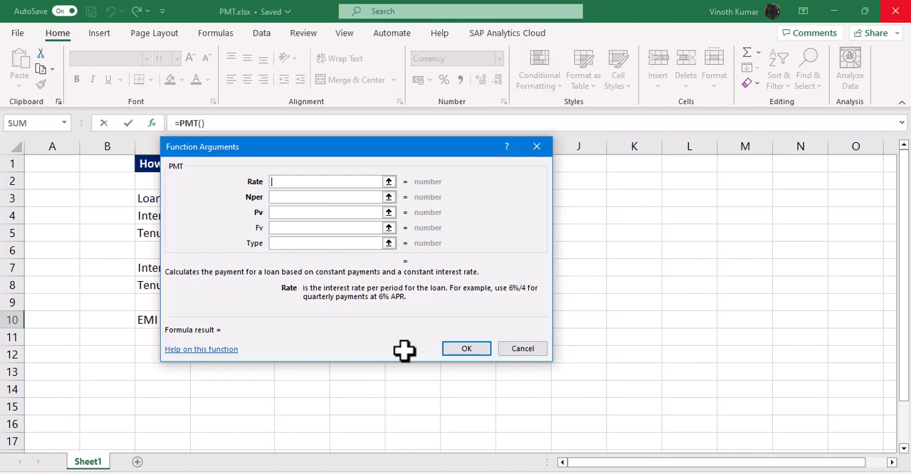
left_click_drag(340, 147, 521, 227)
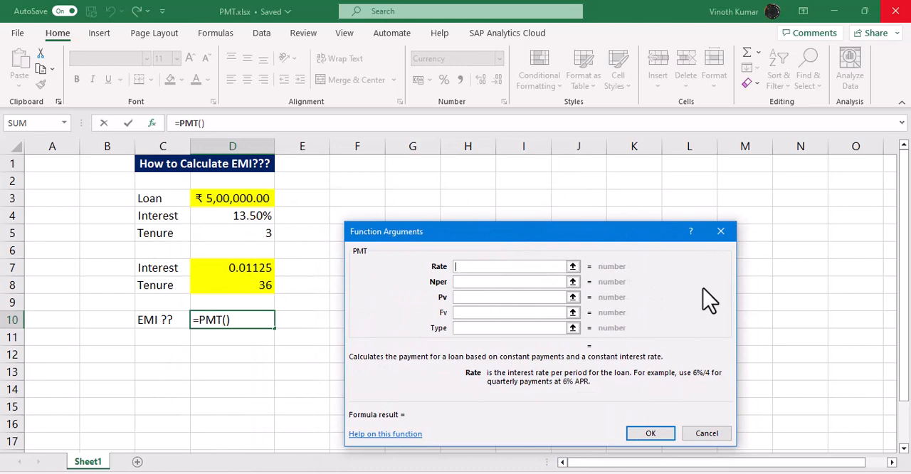
left_click(89, 229)
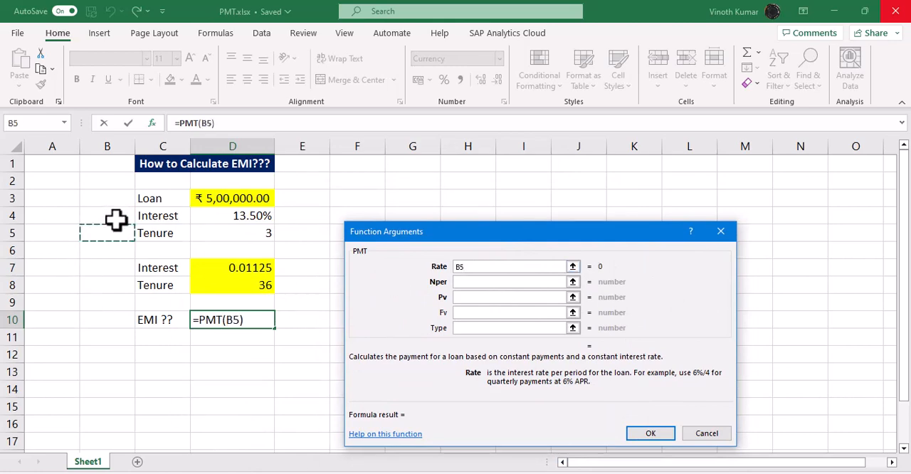
key("Escape")
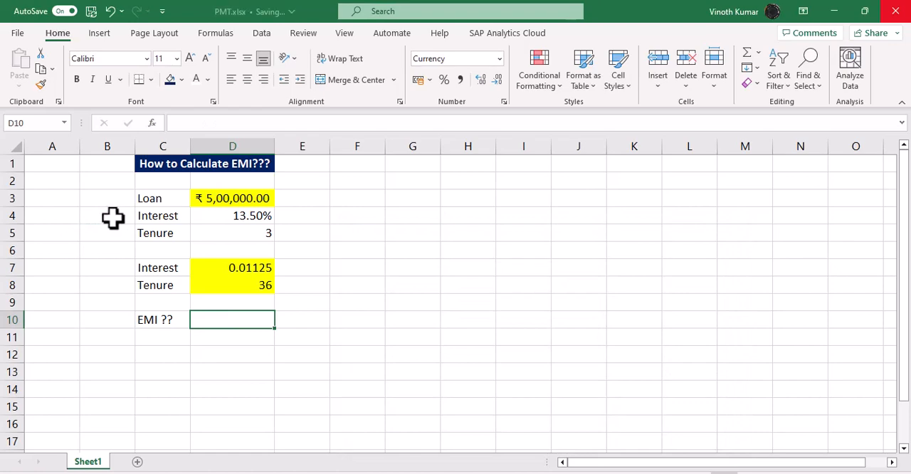
- Label cells B4 and B5 as P/A
left_click_drag(112, 219, 112, 229)
type("P/")
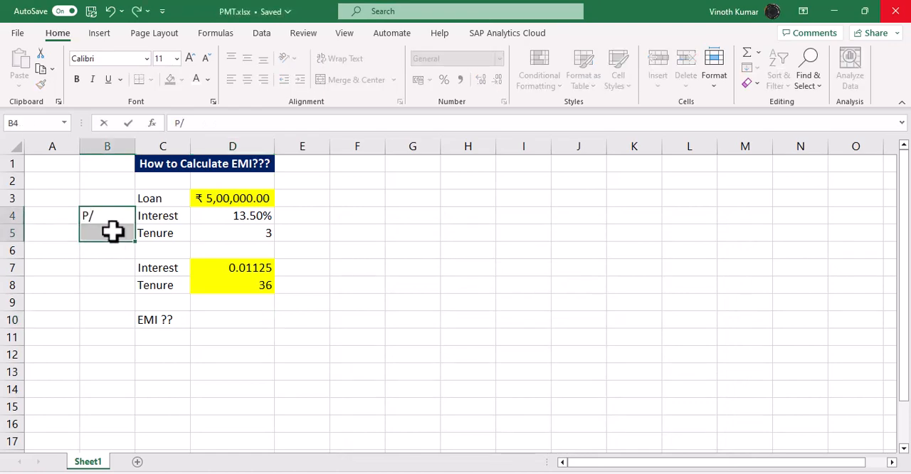
type("A")
key("Return")
key("Up")
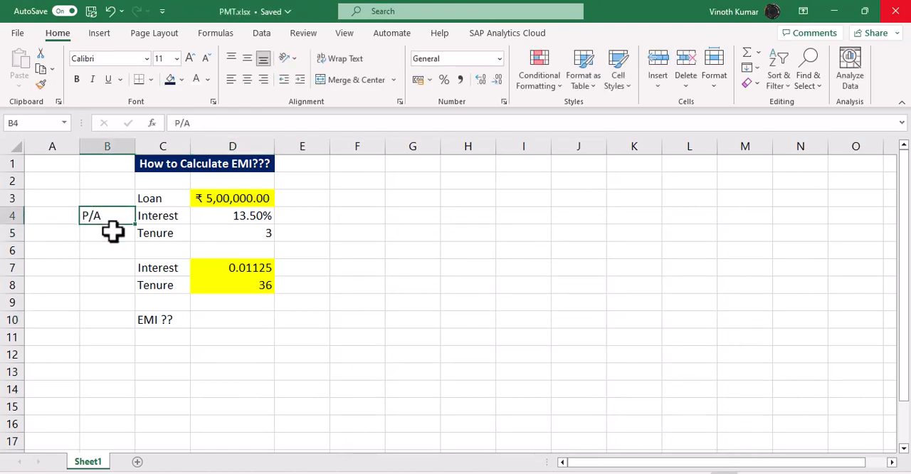
key("shift+Down")
key("ctrl+d")
- Label cells B7 and B8 as Monthly
key("Down")
key("Down")
key("Down")
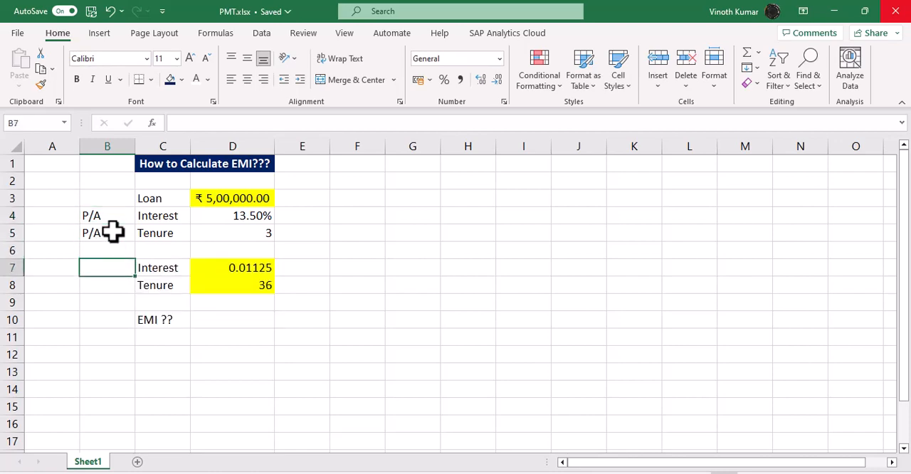
key("shift+Down")
type("Mon")
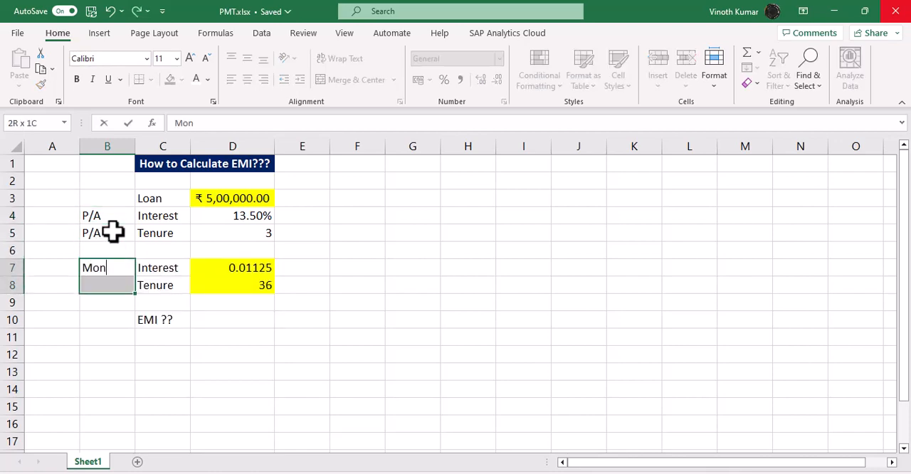
type("thly")
key("Return")
key("ctrl+d")
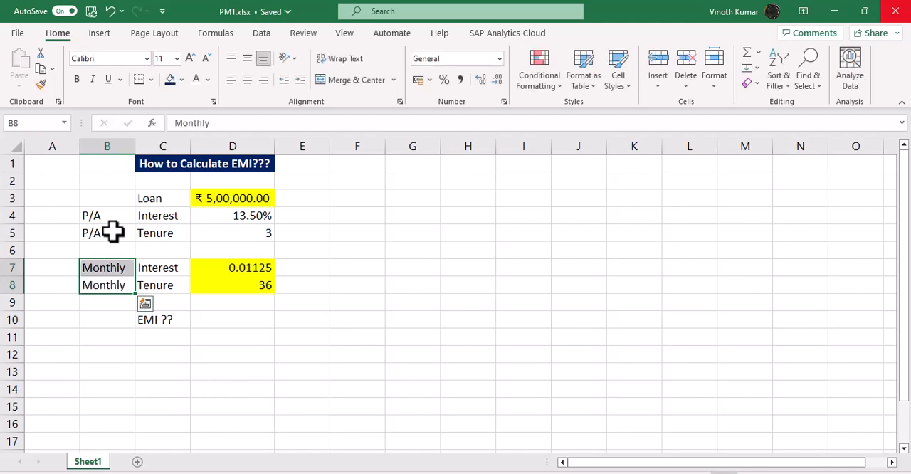
key("Return")
- Enter the formula =D4/12 in E7 to compute the monthly interest rate
key("Up")
key("Right")
key("Right")
key("Down")
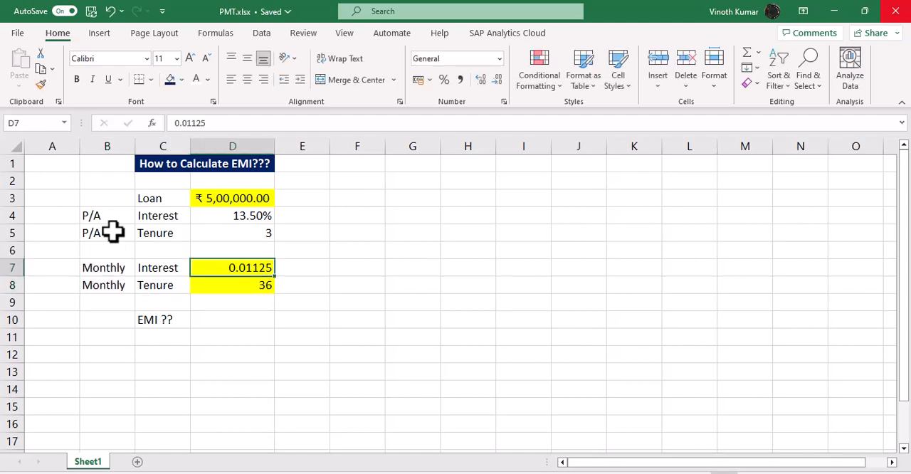
key("F2")
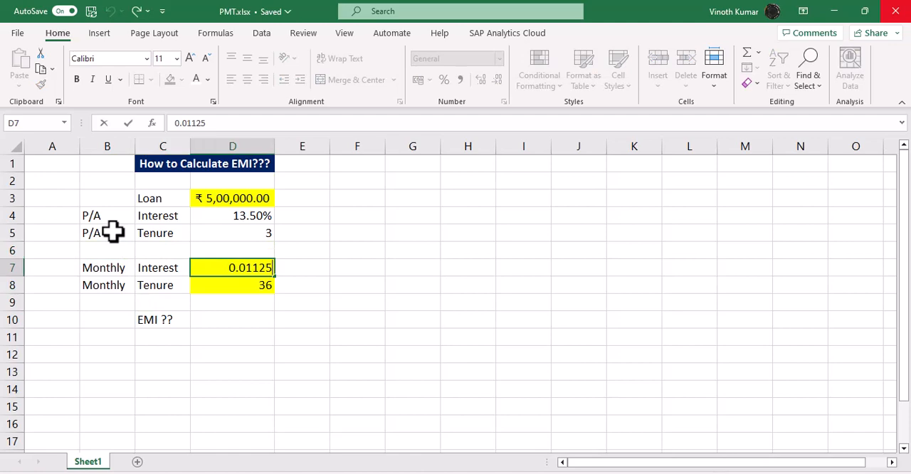
key("Escape")
key("Right")
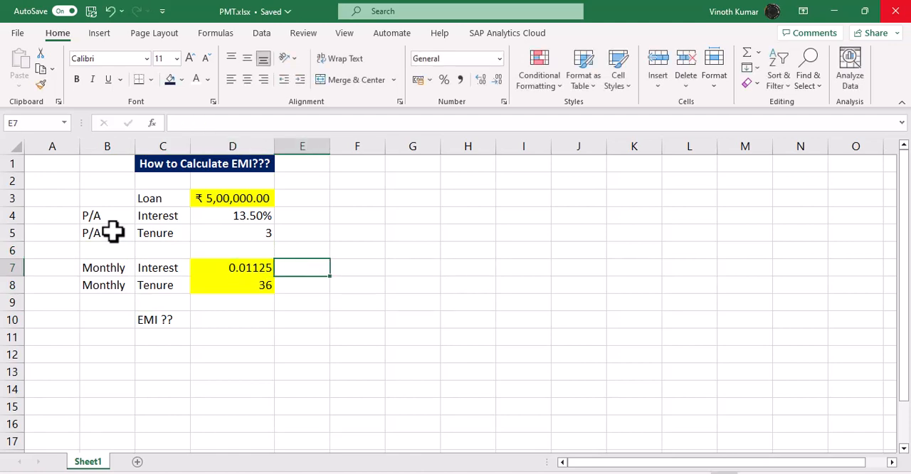
type("=")
key("Left")
key("Up")
key("Up")
key("Up")
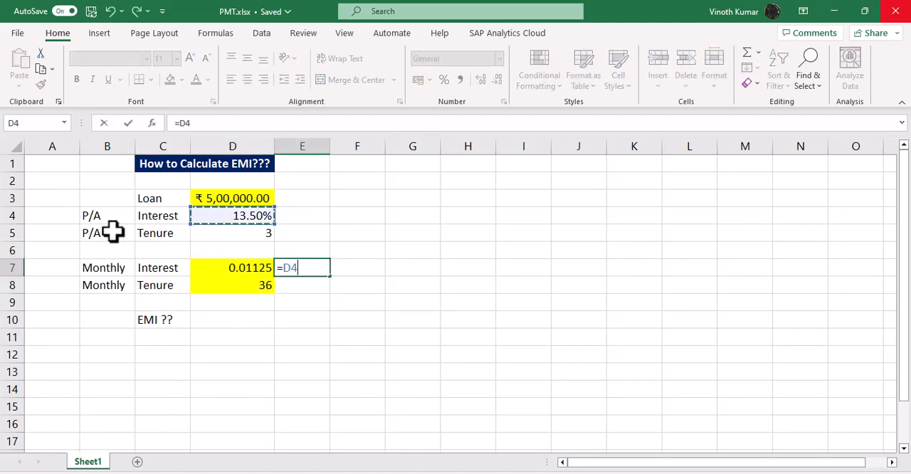
type("/12")
key("Return")
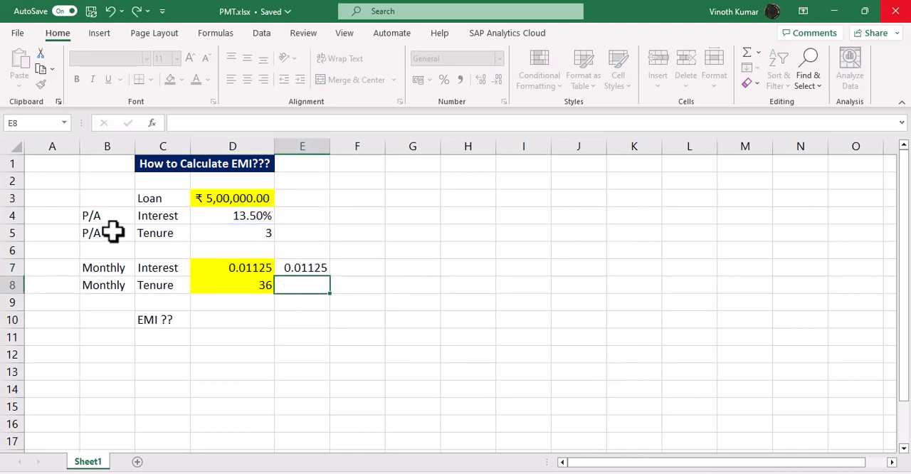
- Enter the formula =D5*12 in E8 to compute the tenure in months
type("=")
key("Up")
key("Up")
key("Up")
key("Left")
type("*12")
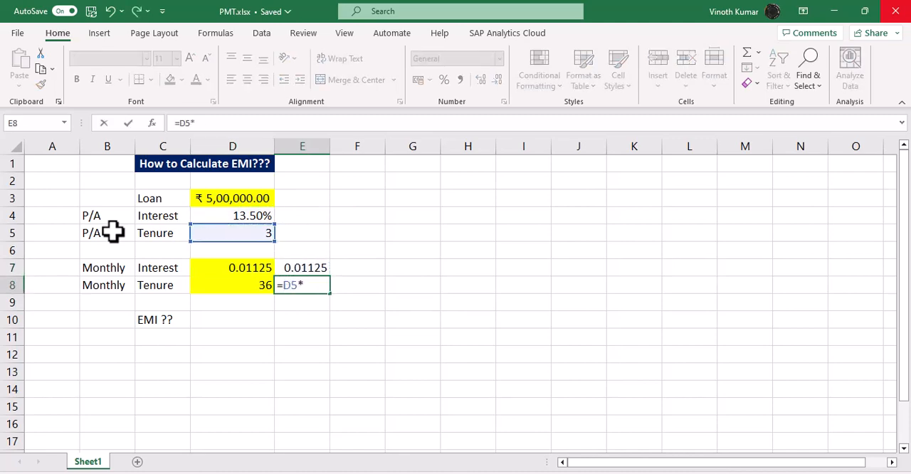
key("Return")
- Turn the formulas in E7 and E8 into text by prefixing each with an apostrophe
key("Up")
key("Up")
key("F2")
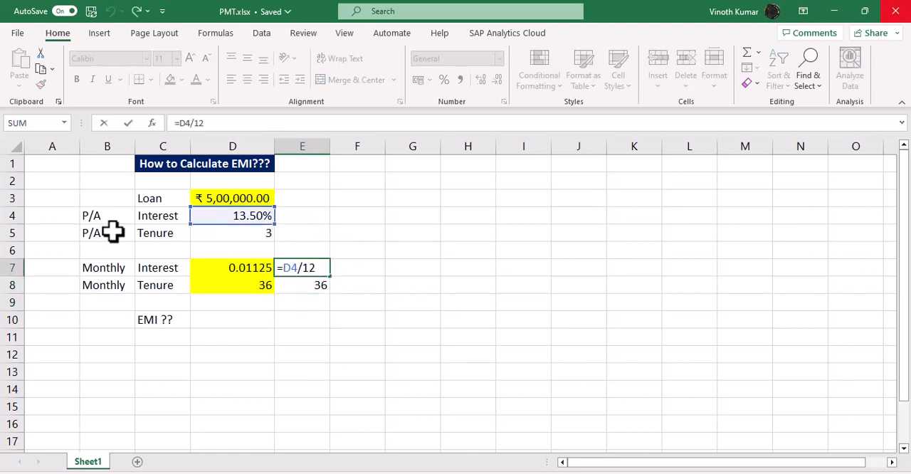
key("Home")
type("'")
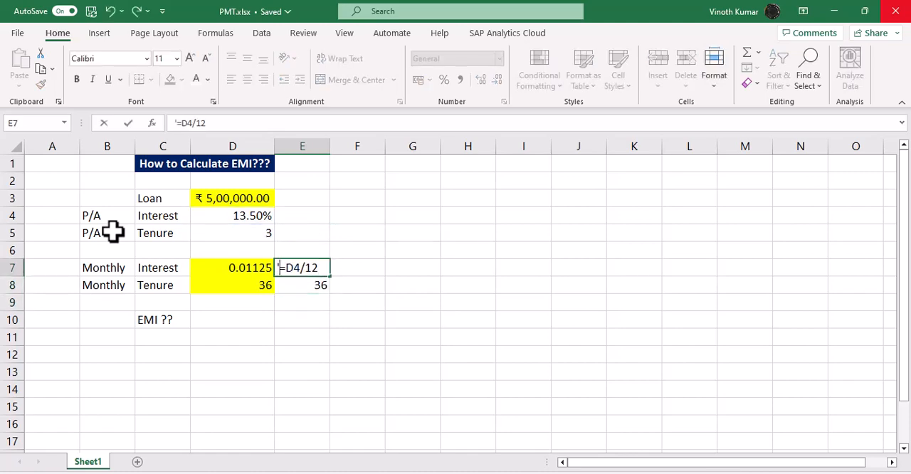
key("Return")
key("F2")
key("Home")
type("'")
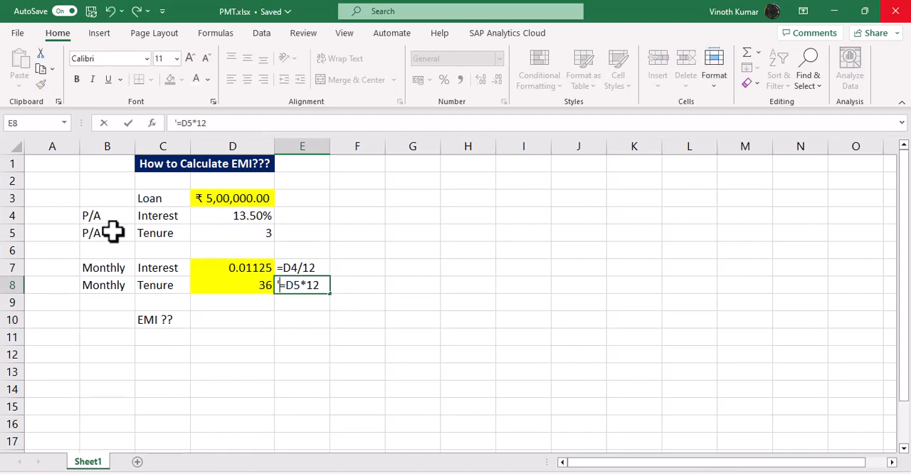
key("Return")
key("Up")
key("Up")
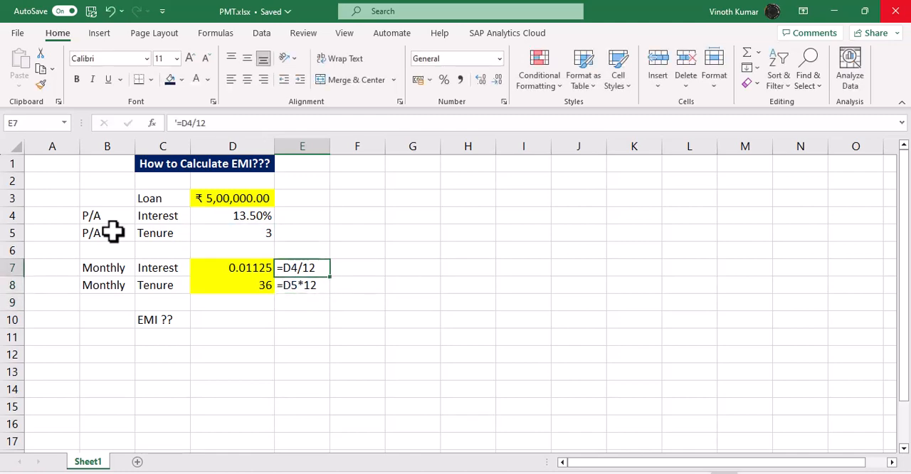
- Enter =FORMULATEXT(E7) in F7 and fill it down to F8
key("Right")
type("=form")
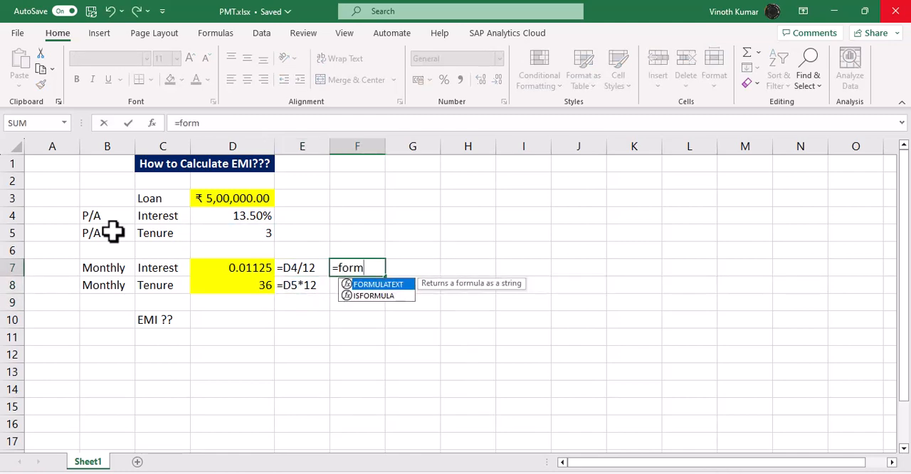
key("Tab")
key("Left")
key("ctrl+Return")
key("shift+Down")
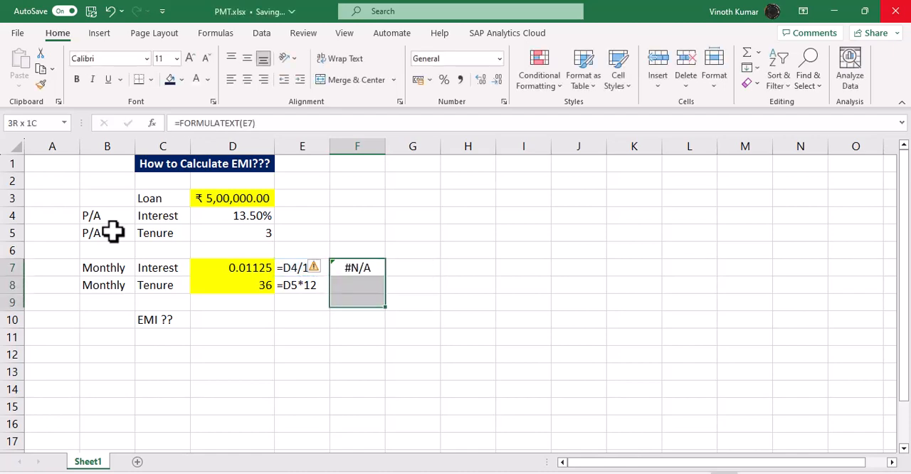
key("Up")
key("Down")
key("shift+Down")
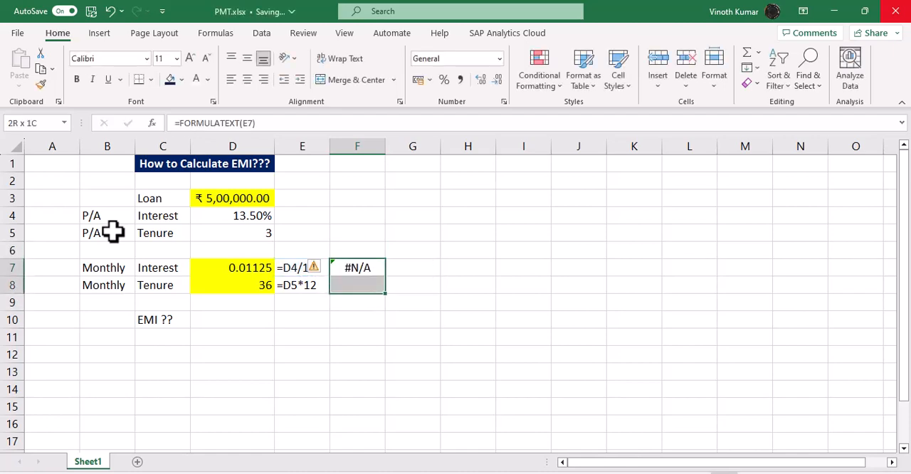
key("ctrl+d")
- Remove the leading apostrophes from E7 and E8 to restore them as working formulas
key("Left")
key("F2")
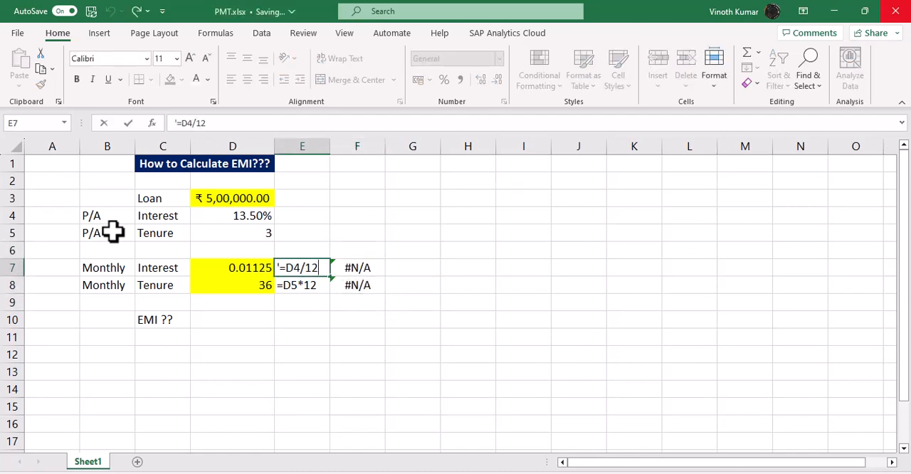
key("Home")
key("Delete")
key("Return")
key("F2")
key("Home")
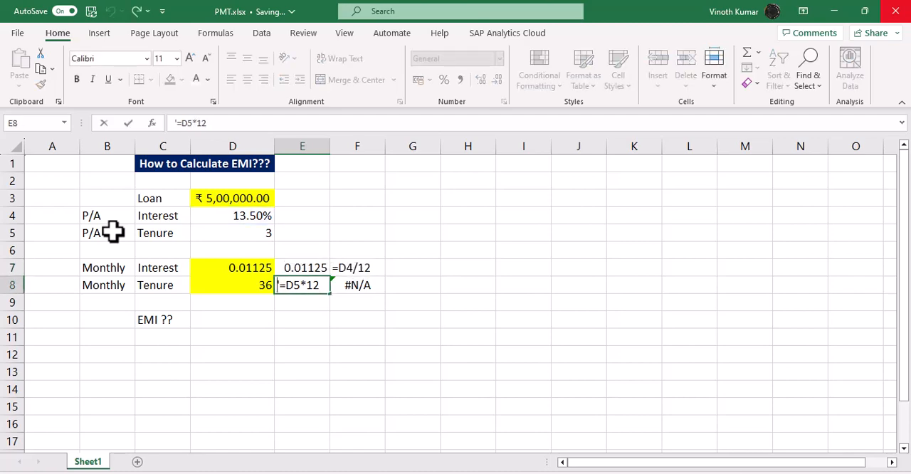
key("Delete")
key("Return")
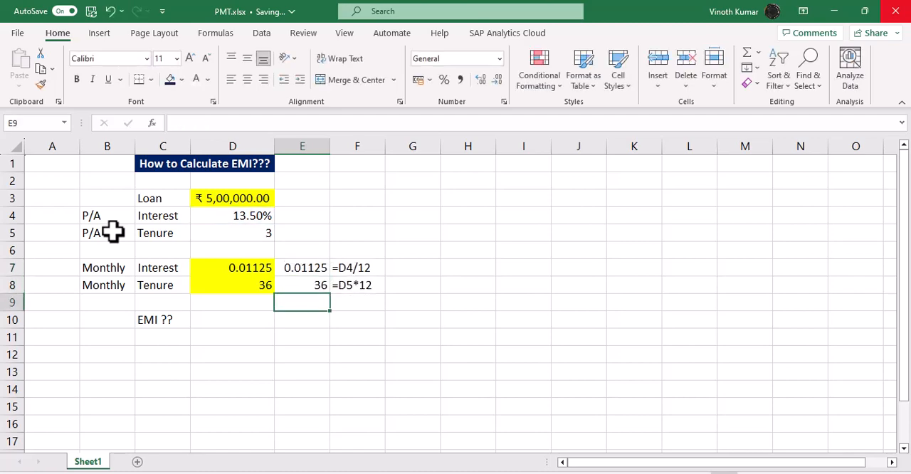
- Hide the values in E7:E8 by applying the font colour that matches the background
left_click_drag(305, 270, 305, 283)
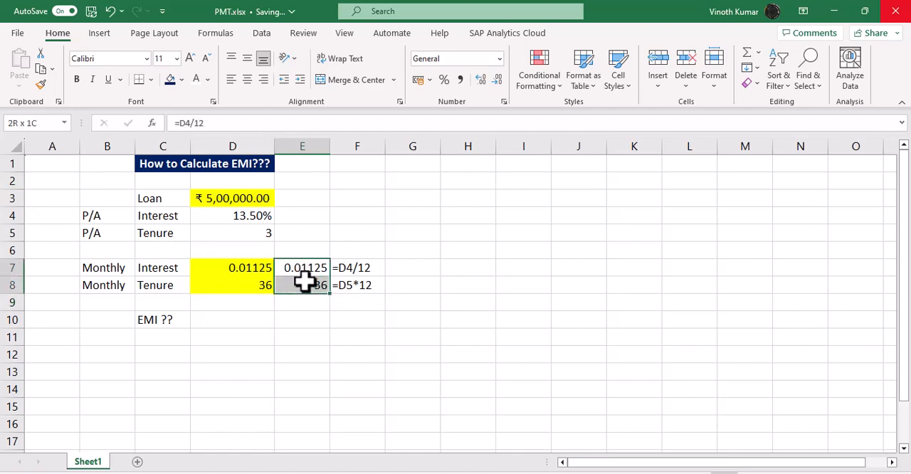
left_click(196, 79)
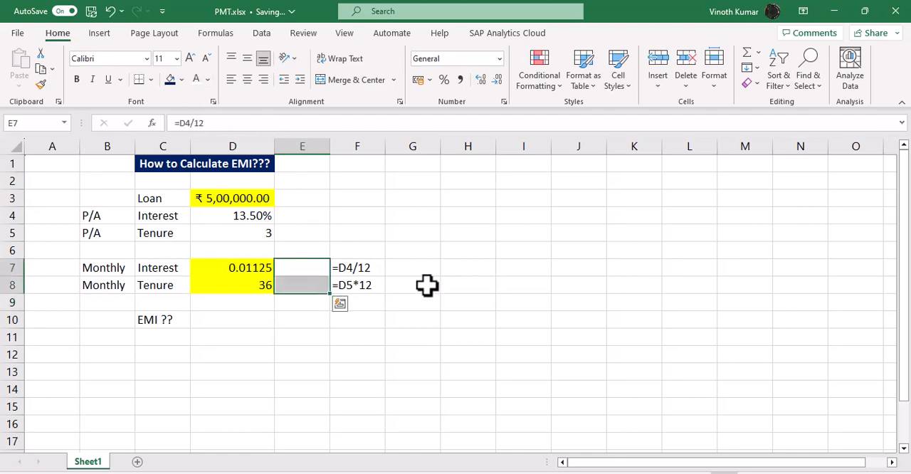
left_click(454, 319)
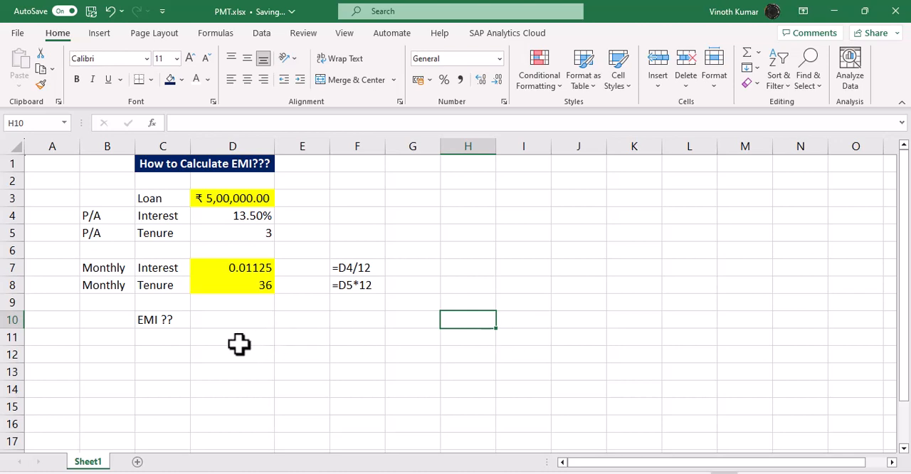
- Start a PMT formula in D10 through the Function Arguments dialog and set Rate to D4/12
left_click(215, 323)
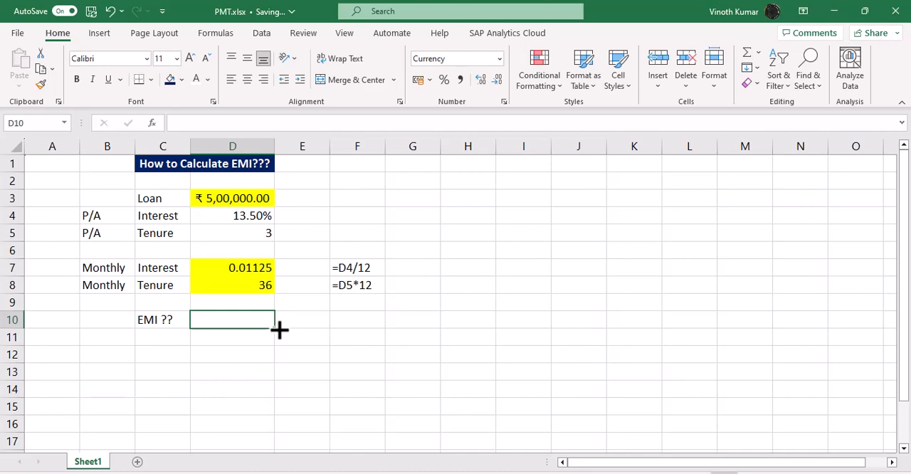
type("=PMT(")
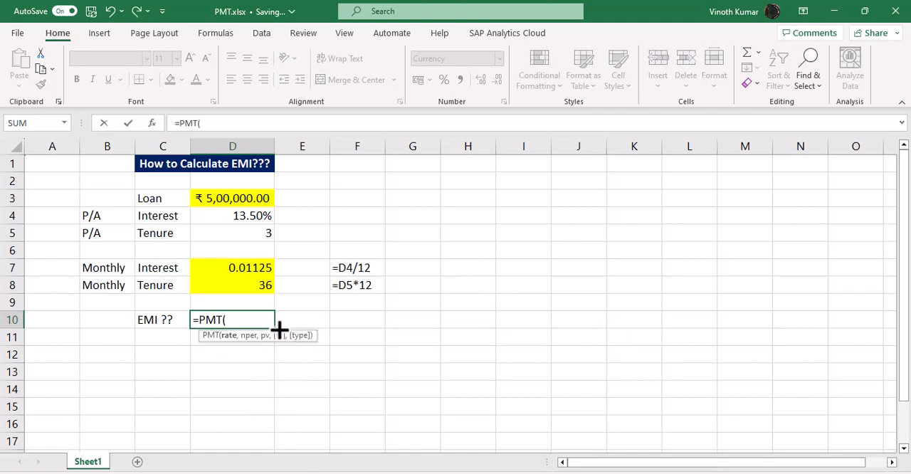
key("ctrl+a")
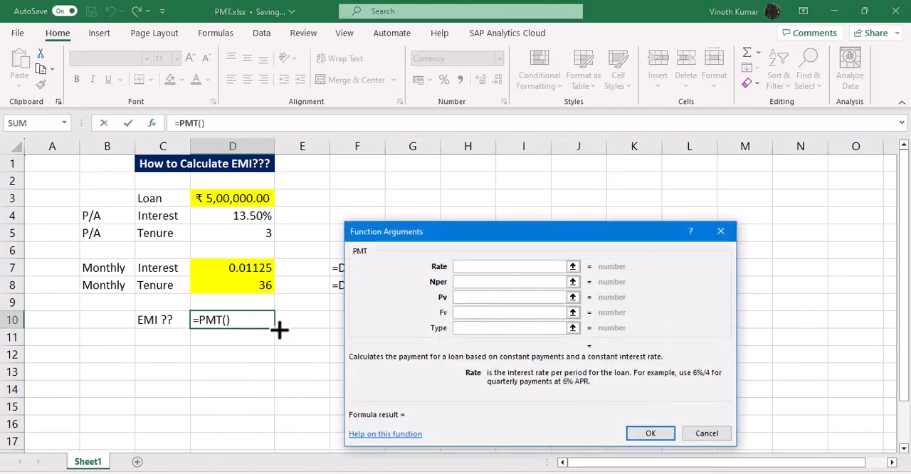
left_click_drag(466, 238, 511, 230)
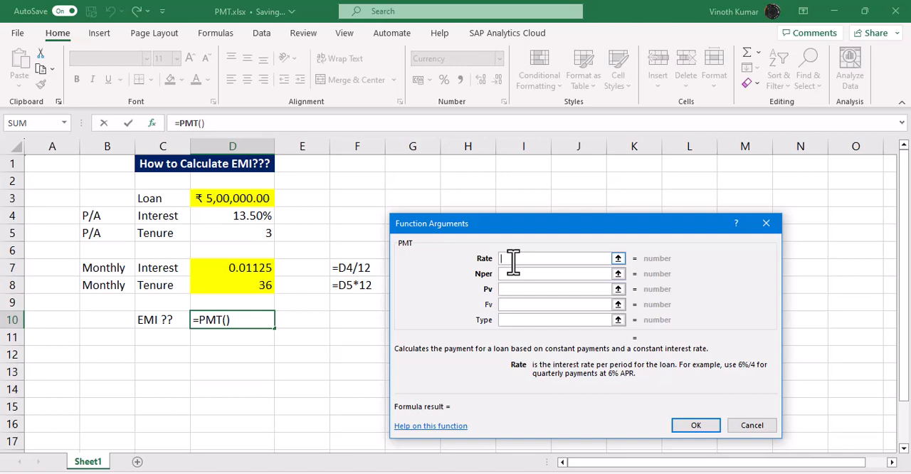
left_click(246, 217)
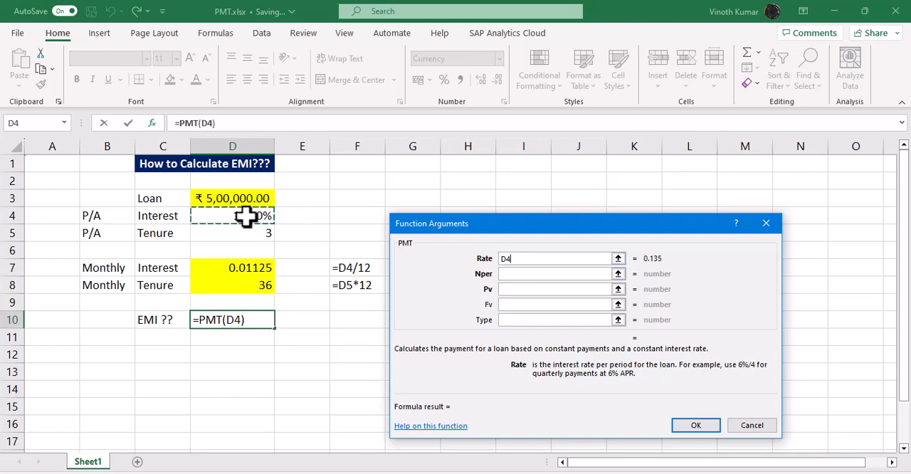
type("/12")
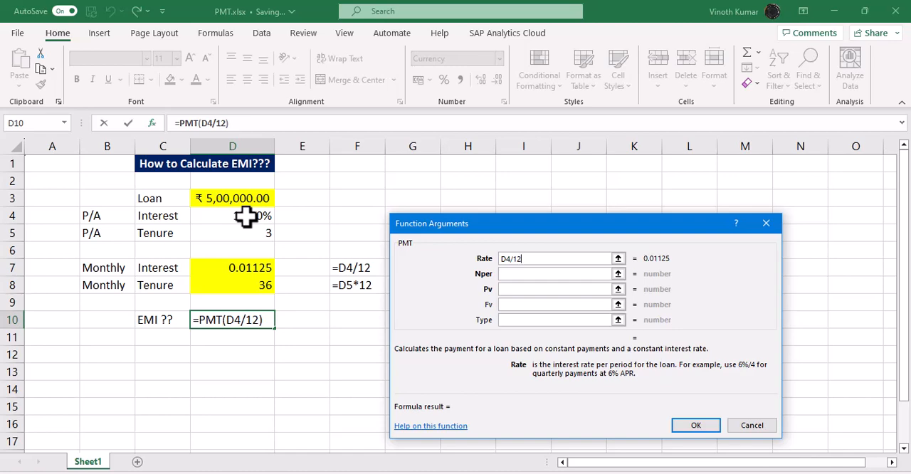
key("Tab")
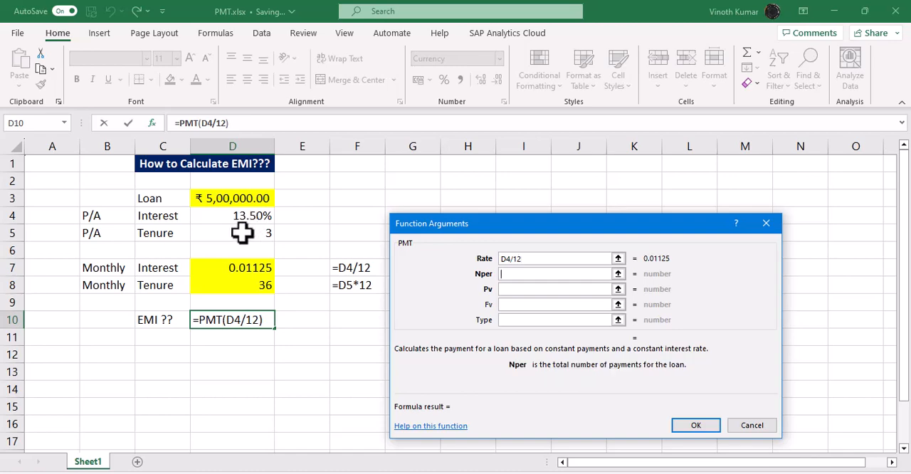
- Set Nper to D5*12 and Pv to D3 to complete the PMT formula in D10
left_click(236, 232)
type("*12")
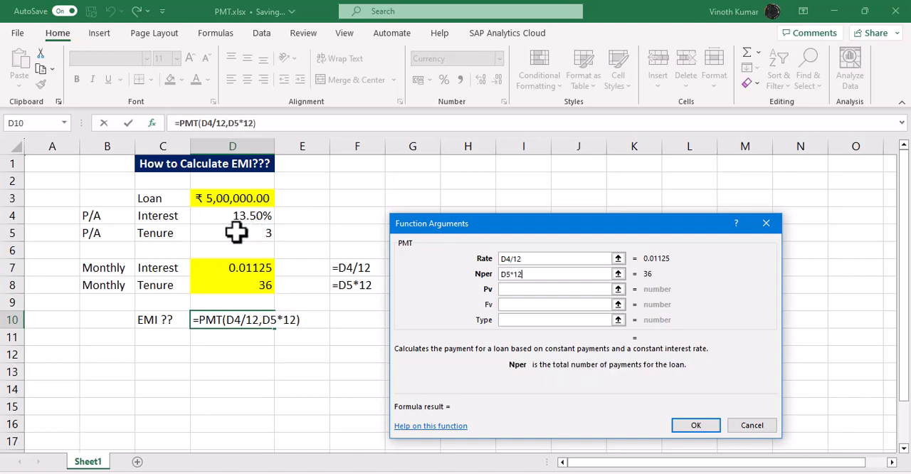
key("Tab")
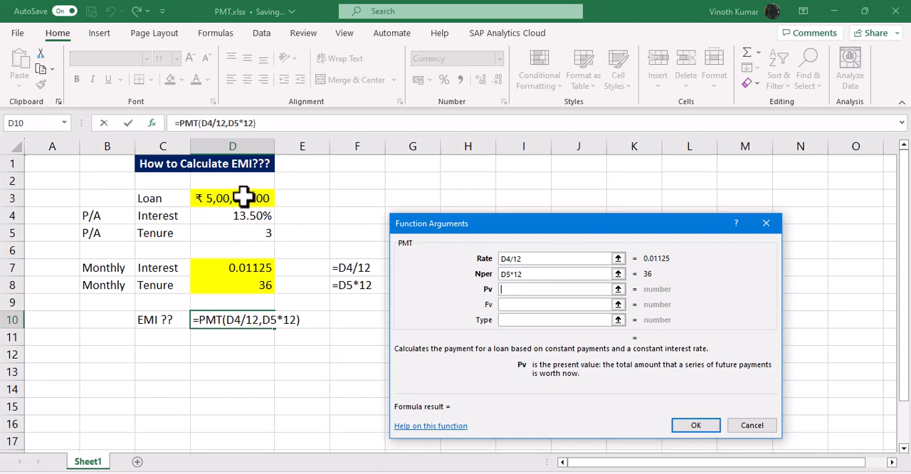
left_click(244, 198)
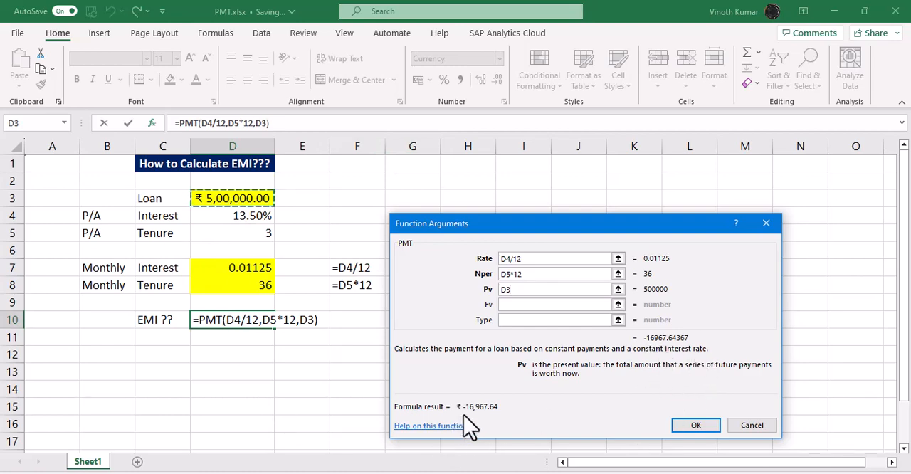
left_click(693, 427)
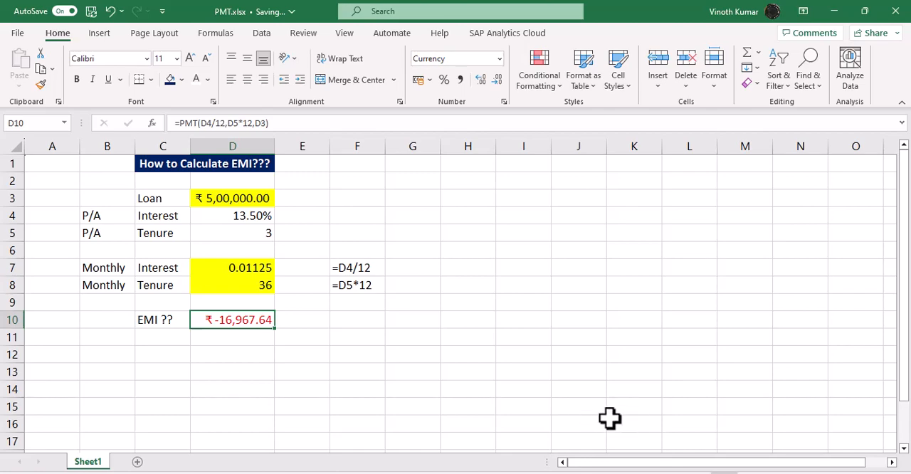
- Reopen the PMT arguments for D10 and set both Fv and Type to 0
key("F2")
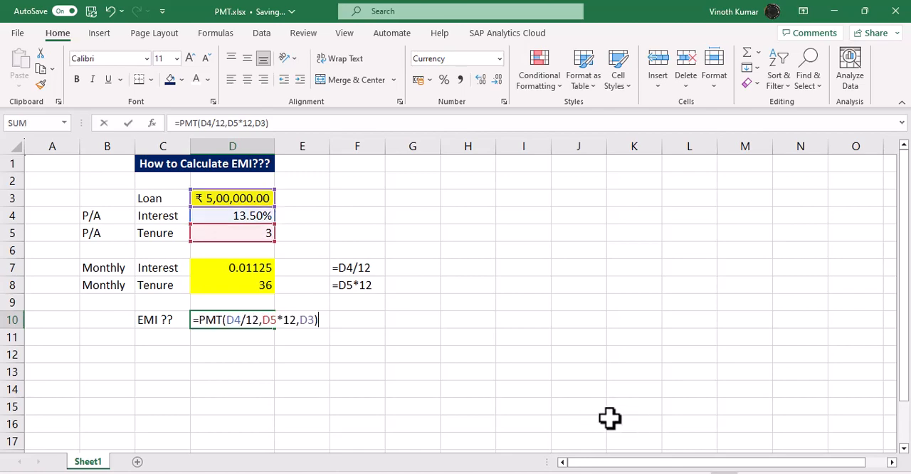
key("alt+i")
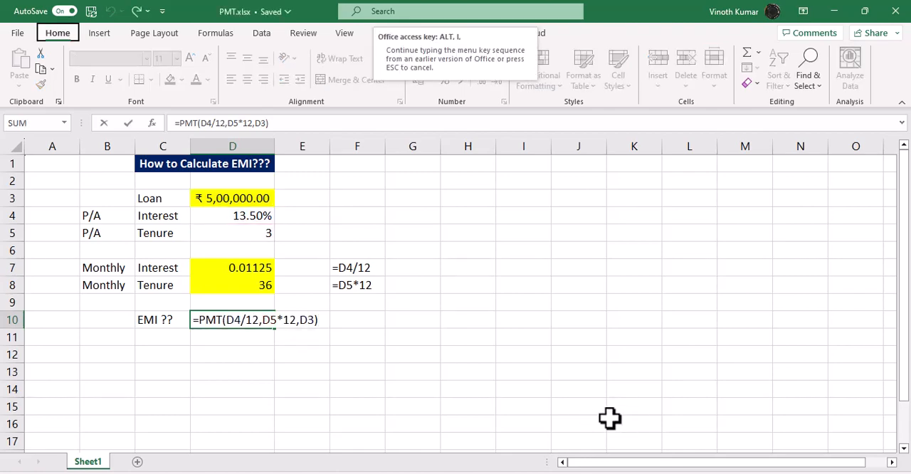
key("f")
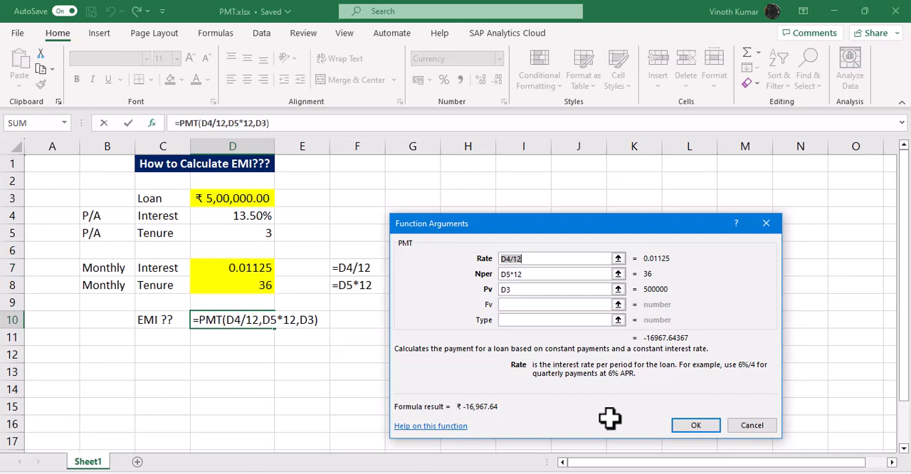
key("Tab")
key("Tab")
key("Tab")
type("0")
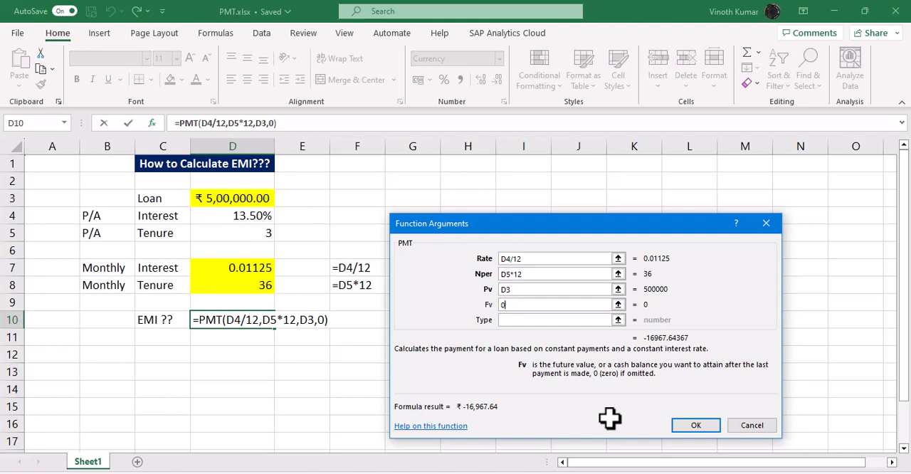
key("Tab")
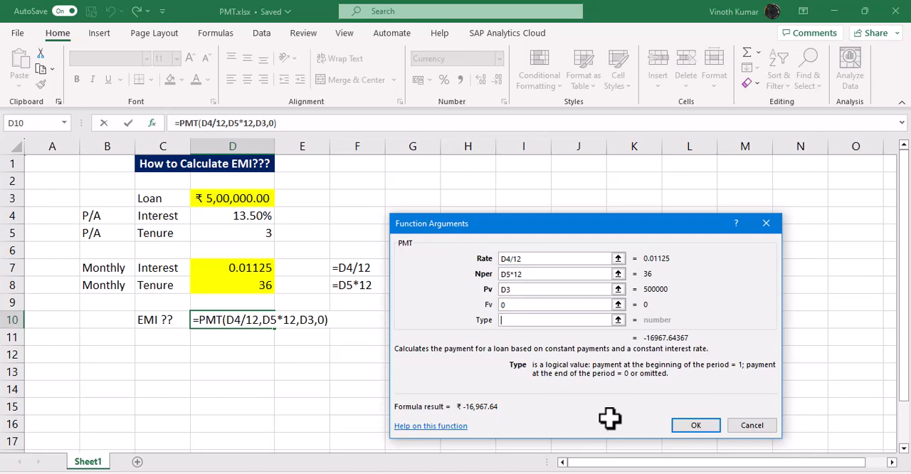
type("0")
key("Return")
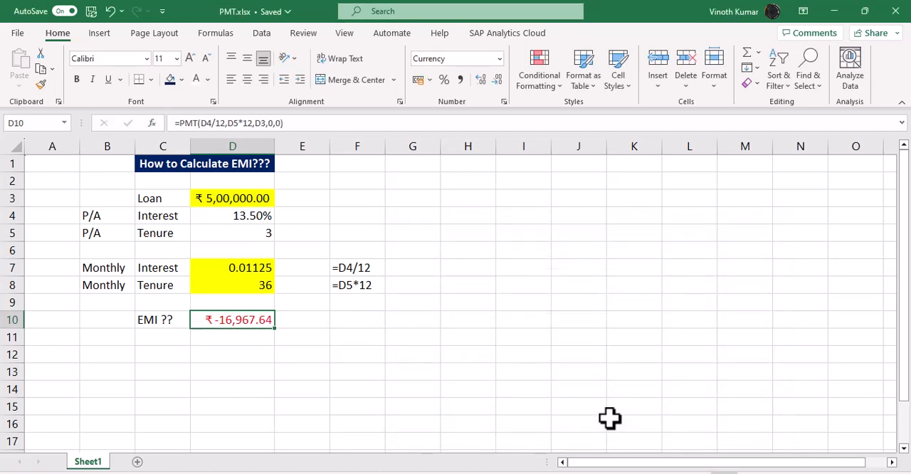
- Duplicate the PMT formula from D10 into D11 as a working formula
key("F2")
key("shift+Home")
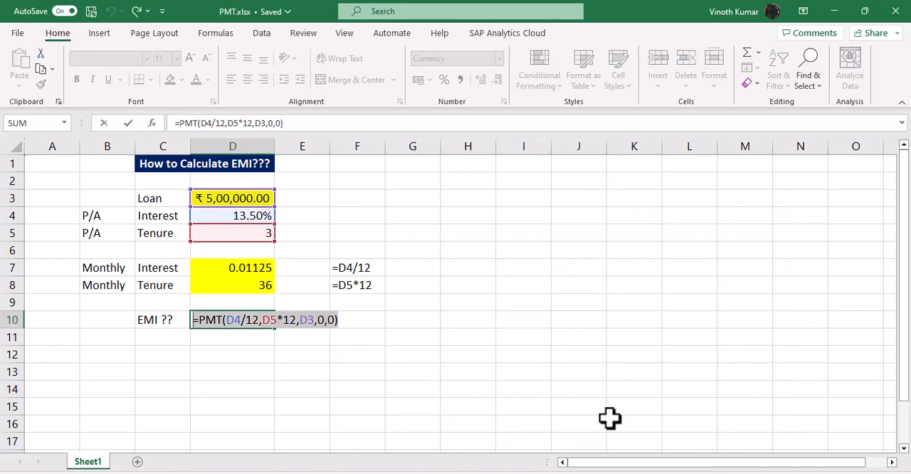
key("ctrl+c")
key("Escape")
key("Down")
type("'")
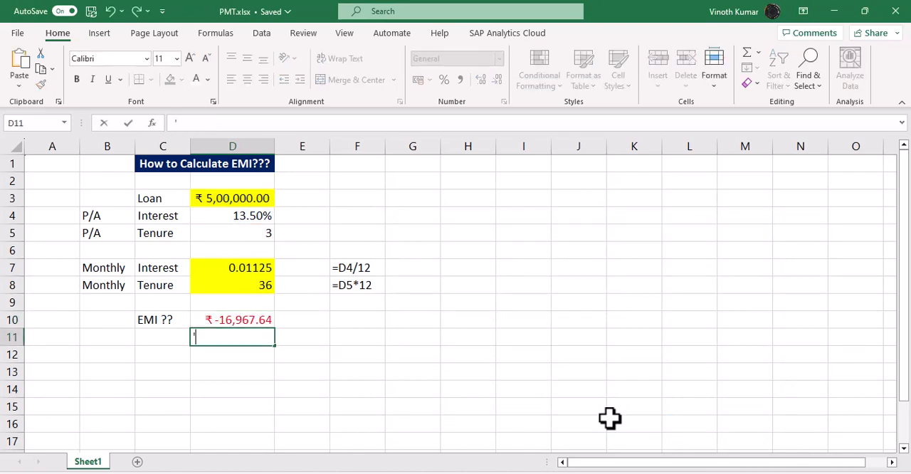
key("ctrl+v")
key("Home")
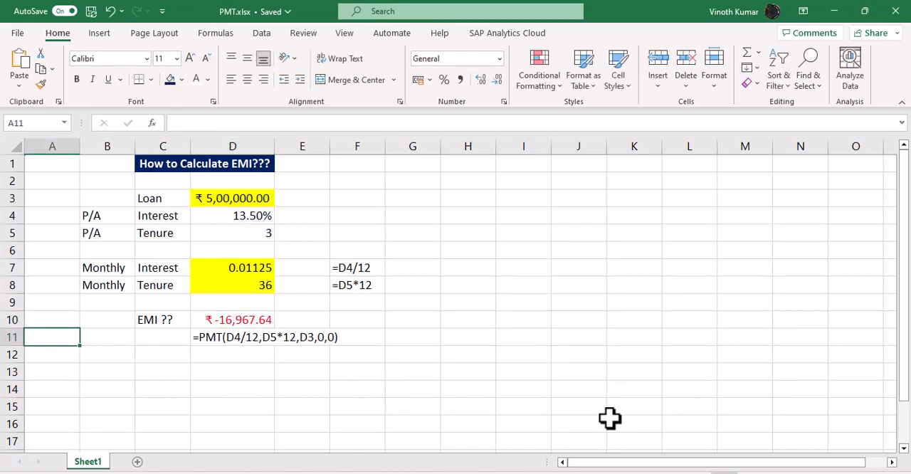
key("Right")
key("Right")
key("Right")
key("F2")
key("Home")
key("Delete")
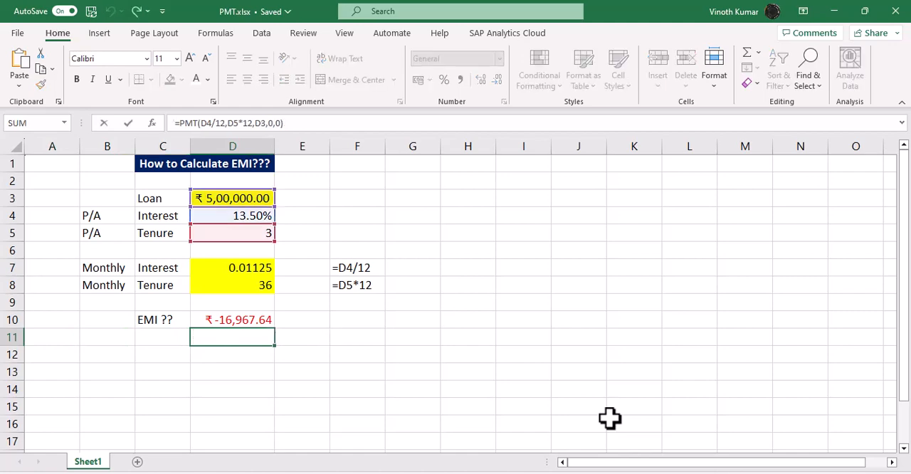
key("ctrl+Return")
- Change the Type argument in D11's PMT formula to 1, payment at the beginning of the period
key("F2")
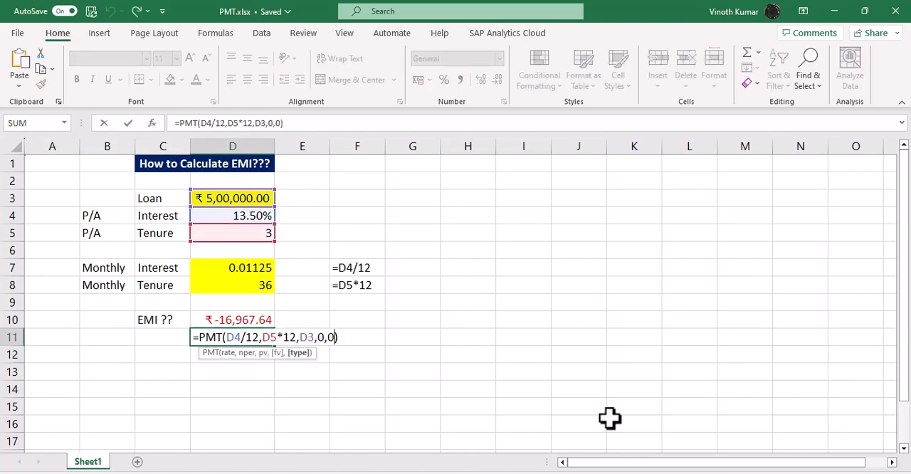
key("Left")
key("BackSpace")
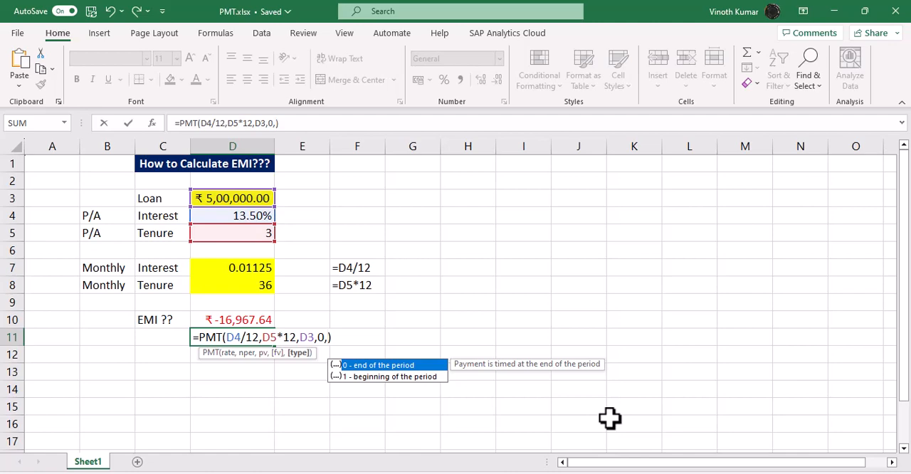
key("Down")
key("Tab")
key("Return")
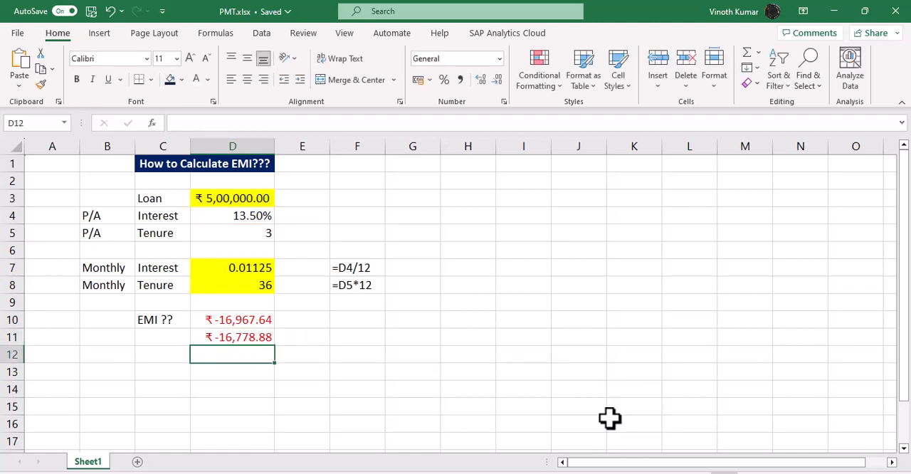
- Enter a formula in D12 adding D10 and D11
type("=")
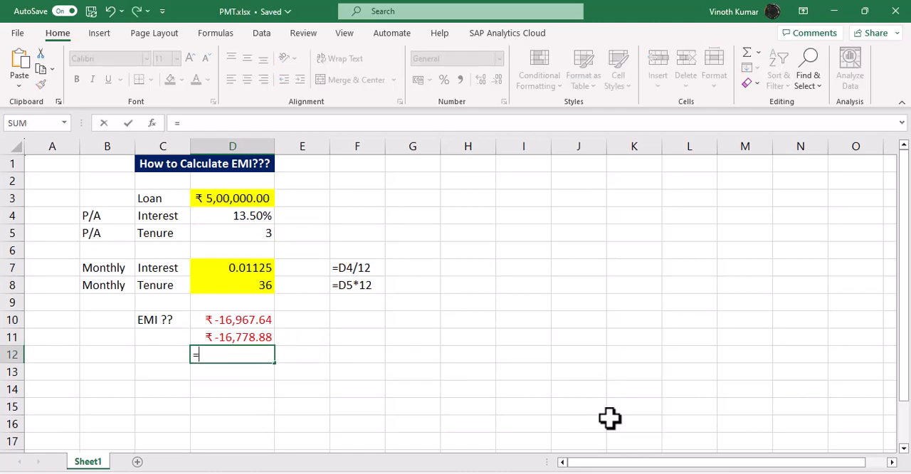
key("Up")
key("Up")
type("+")
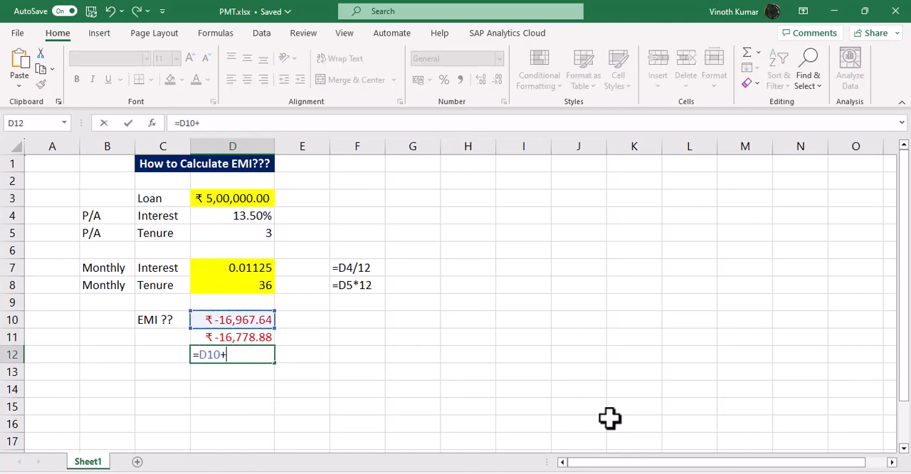
key("Up")
key("Return")
- Change the formula in D12 to subtract D11 from D10
key("Up")
key("F2")
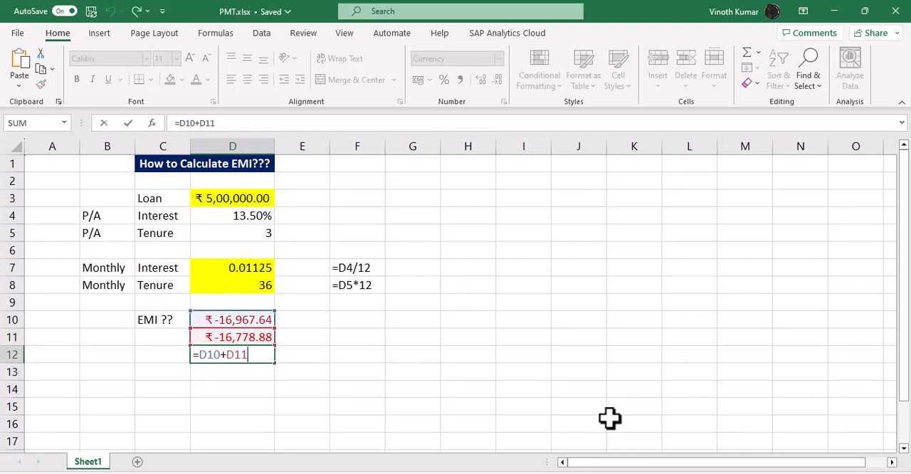
key("Left")
key("Left")
key("Left")
key("BackSpace")
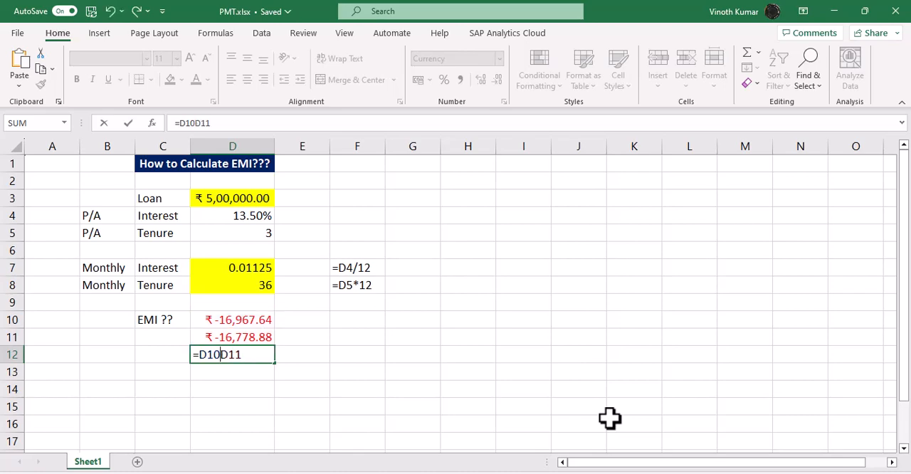
type("-")
key("Return")
- Enter 36 in E12 as the number of months
key("Up")
key("Right")
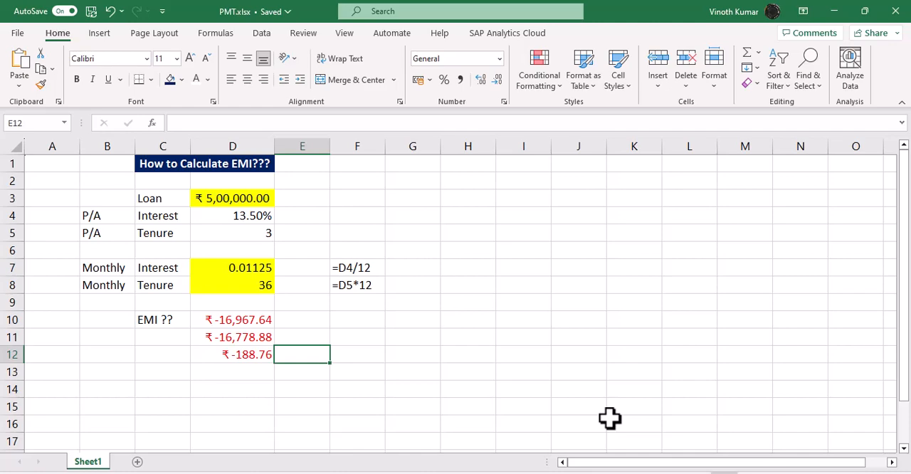
type("36")
key("Tab")
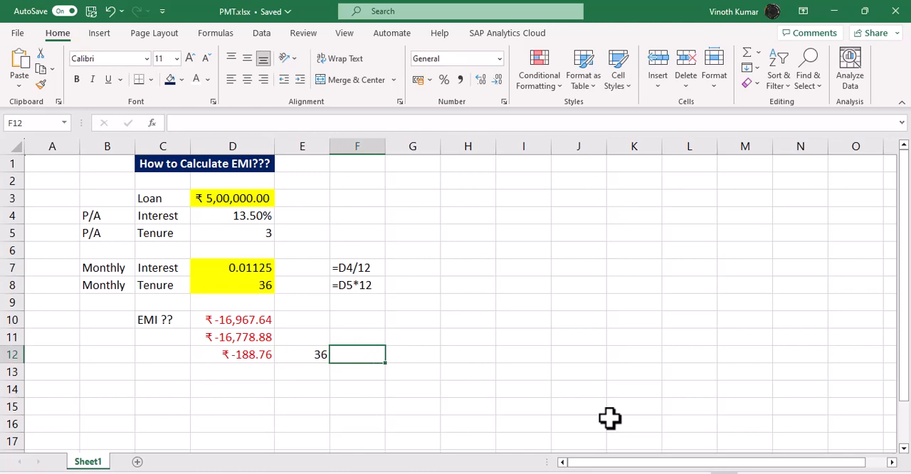
- Enter a formula in F12 multiplying D12 by E12
type("=")
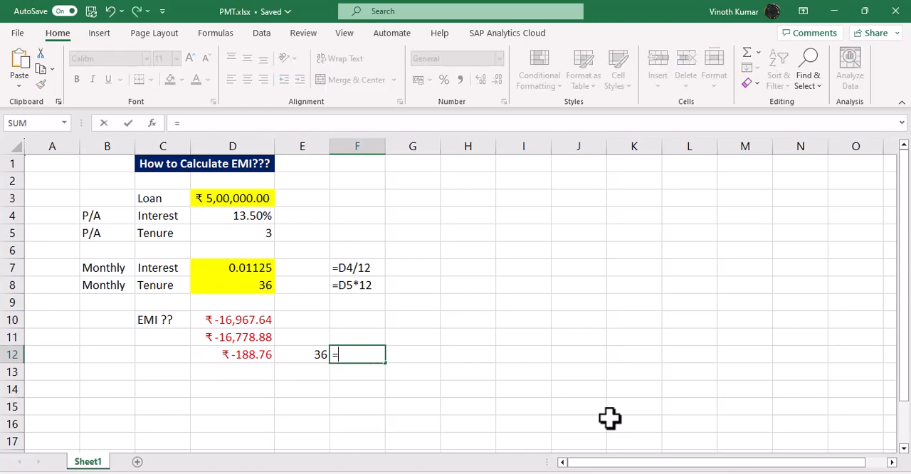
key("Left")
key("Left")
type("*")
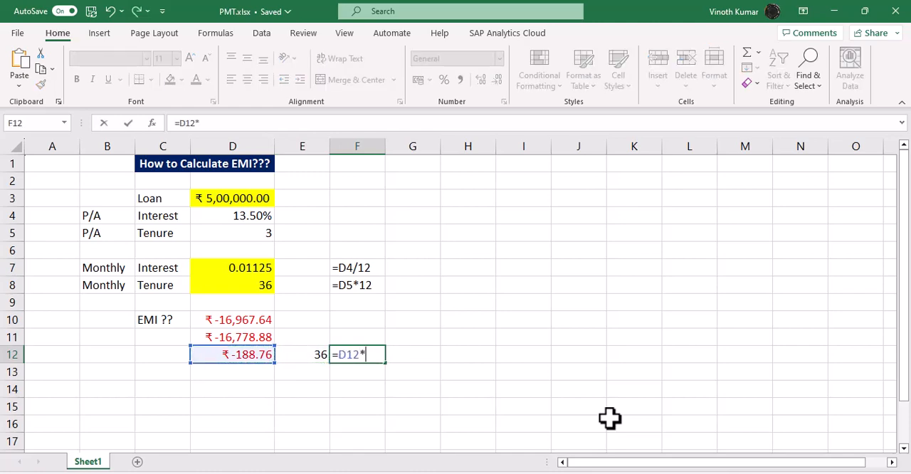
key("Left")
key("ctrl+Return")
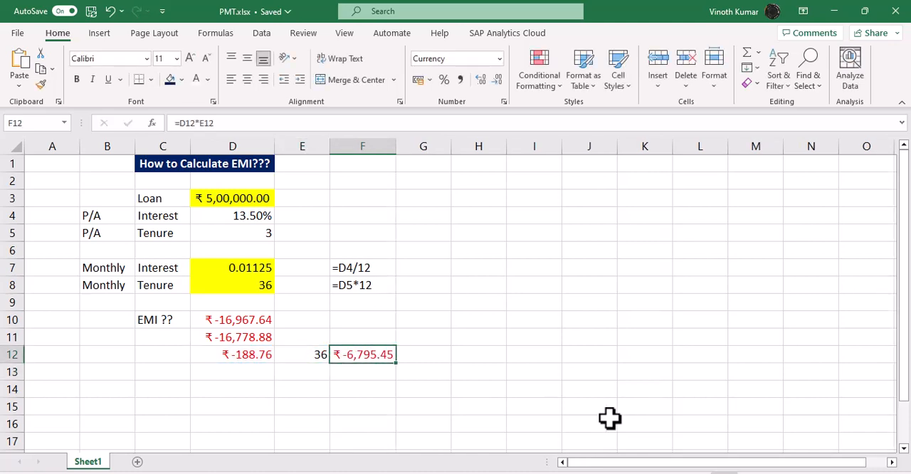